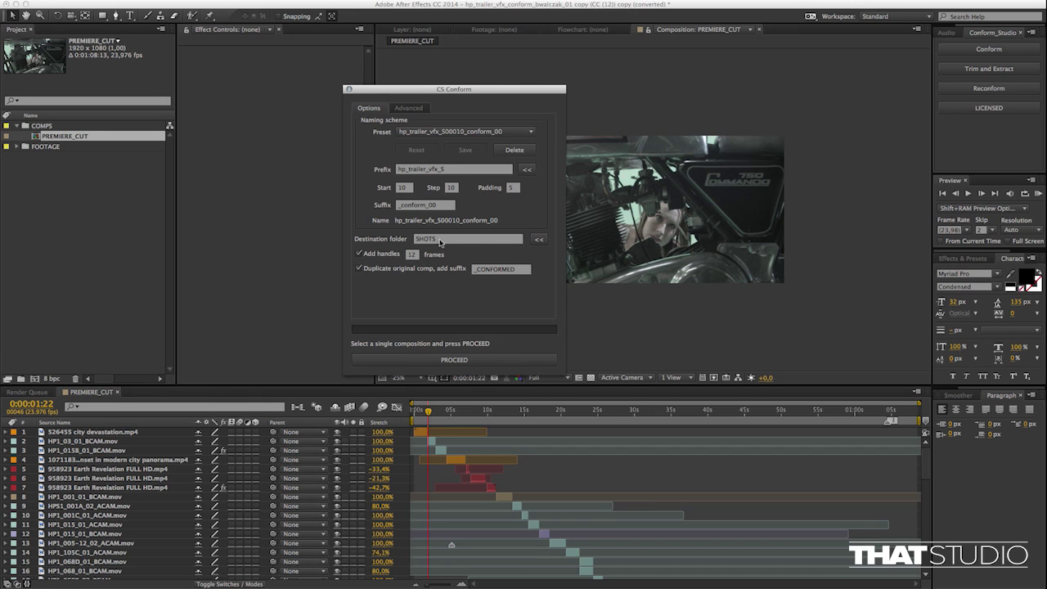
Create a project folder named PRECOMPS and set it as the destination folder for the conform.
{"action": "left_click", "coordinate": [442, 239]}
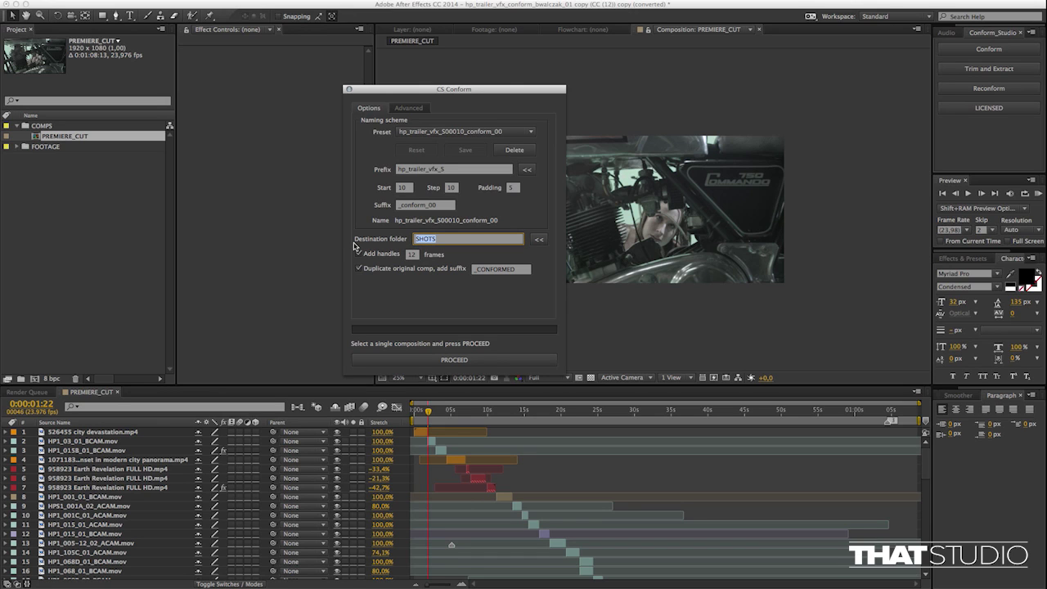
{"action": "type", "text": "COMPS"}
{"action": "left_click", "coordinate": [24, 169]}
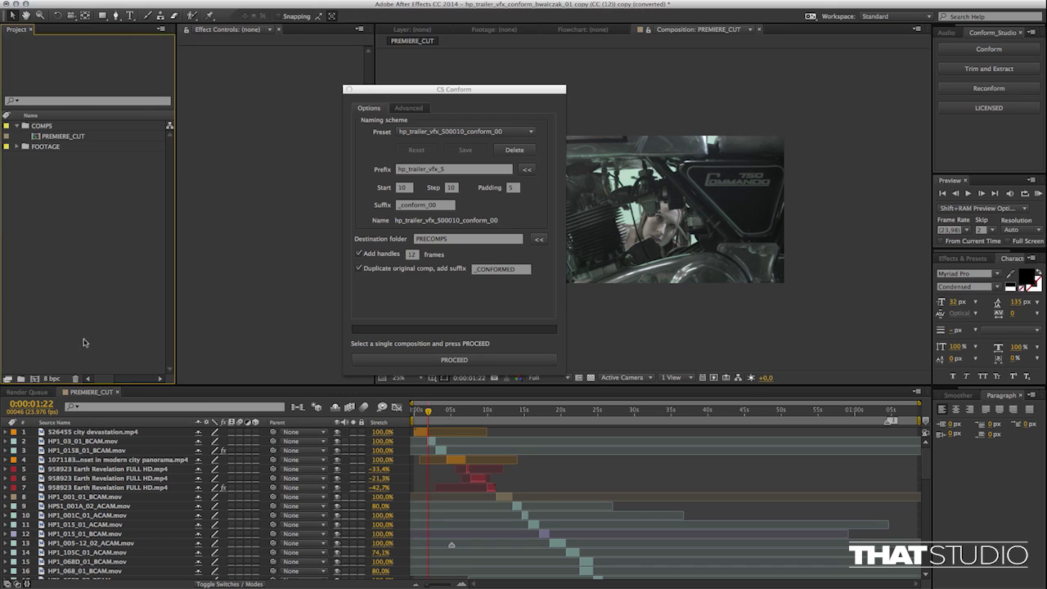
{"action": "left_click", "coordinate": [20, 379]}
{"action": "type", "text": "PRECOMPS"}
{"action": "key", "text": "Return"}
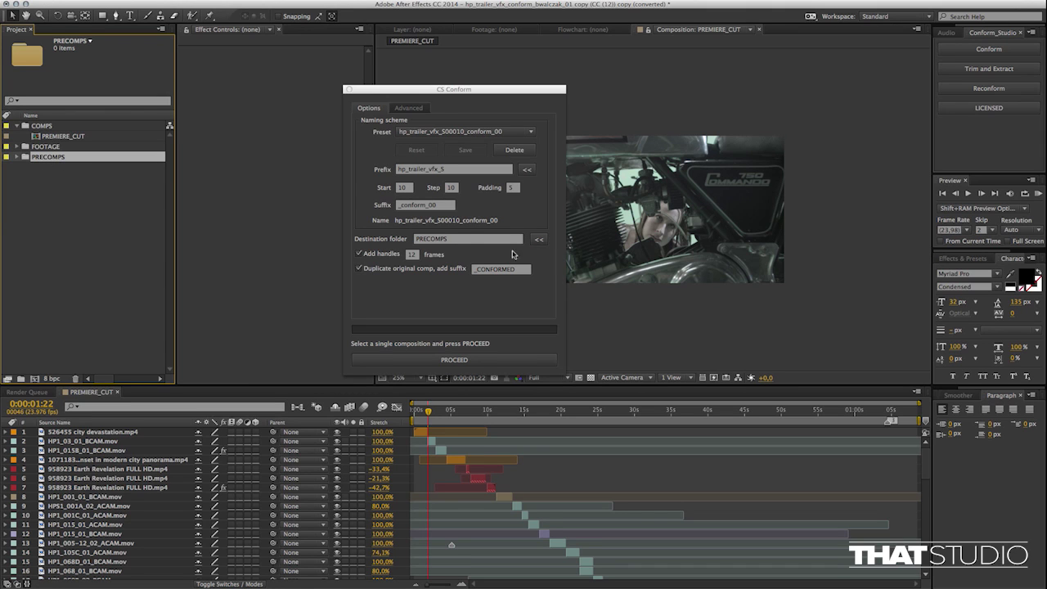
{"action": "left_click", "coordinate": [539, 239]}
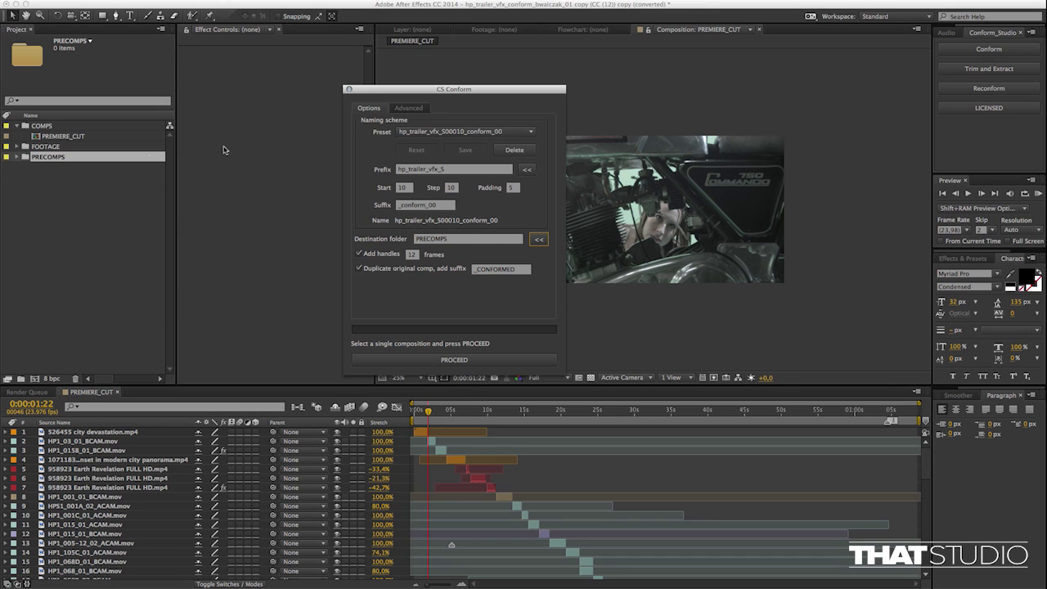
Enable leaving attributes when precomposing single layers, and view the Pre-compose options for the HP1_03_01_BCAM.mov layer without applying them.
{"action": "left_click", "coordinate": [411, 109]}
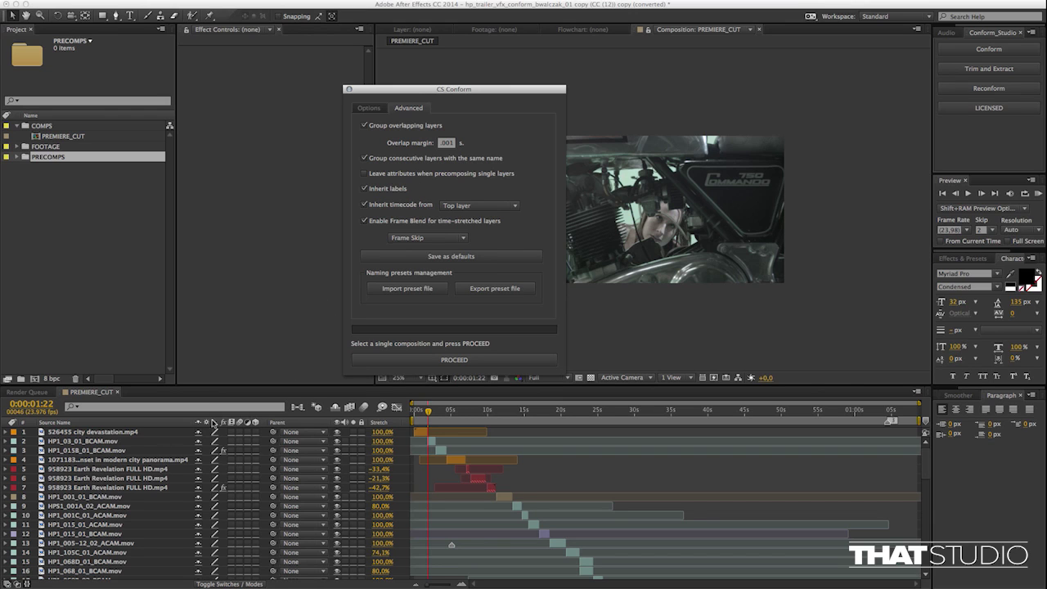
{"action": "left_click", "coordinate": [364, 174]}
{"action": "left_click", "coordinate": [127, 442]}
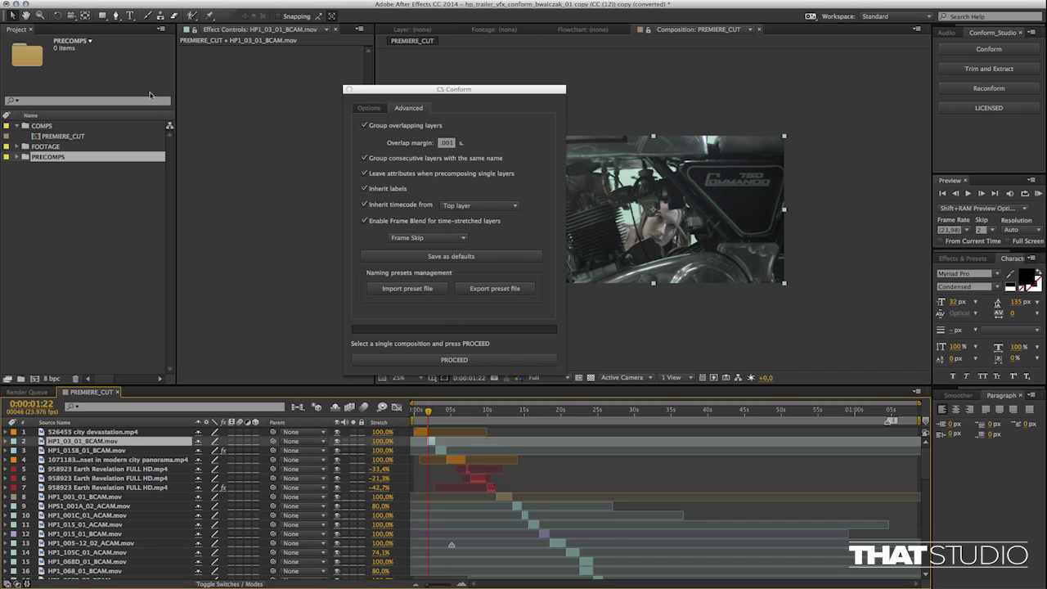
{"action": "right_click", "coordinate": [187, 440]}
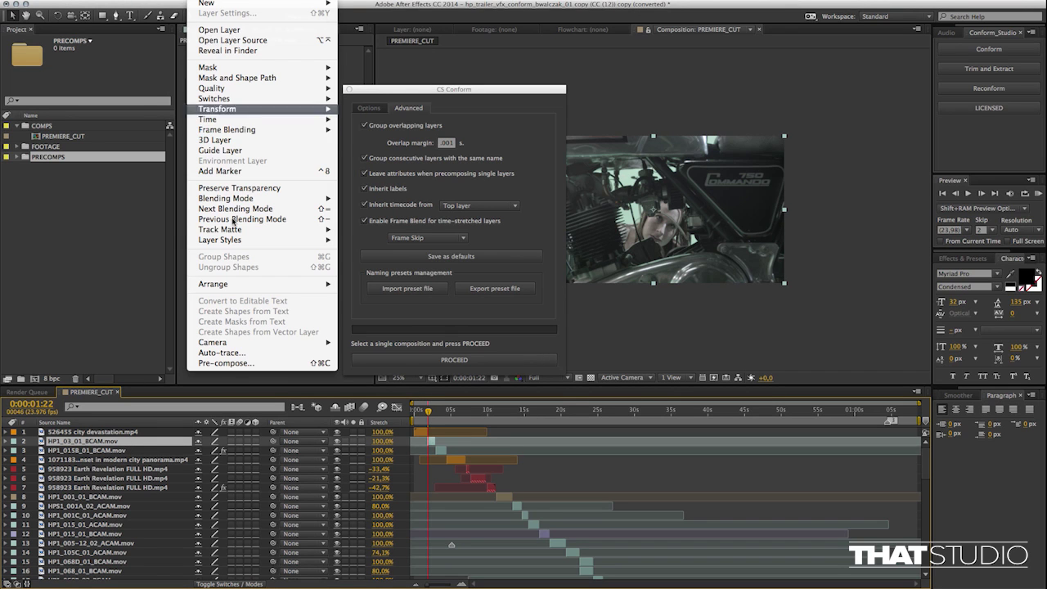
{"action": "left_click", "coordinate": [245, 363]}
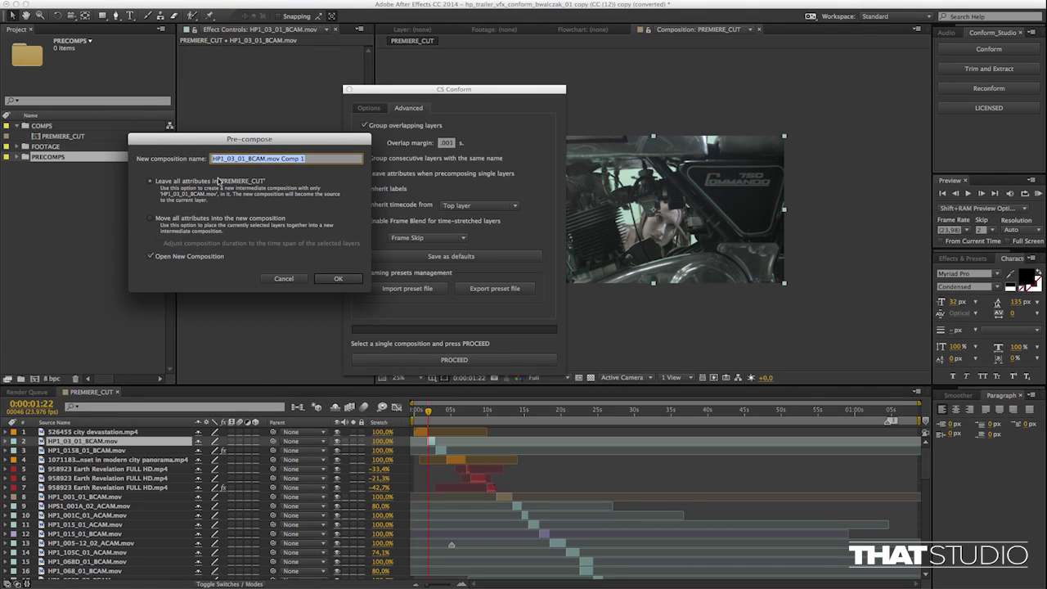
{"action": "left_click", "coordinate": [284, 278]}
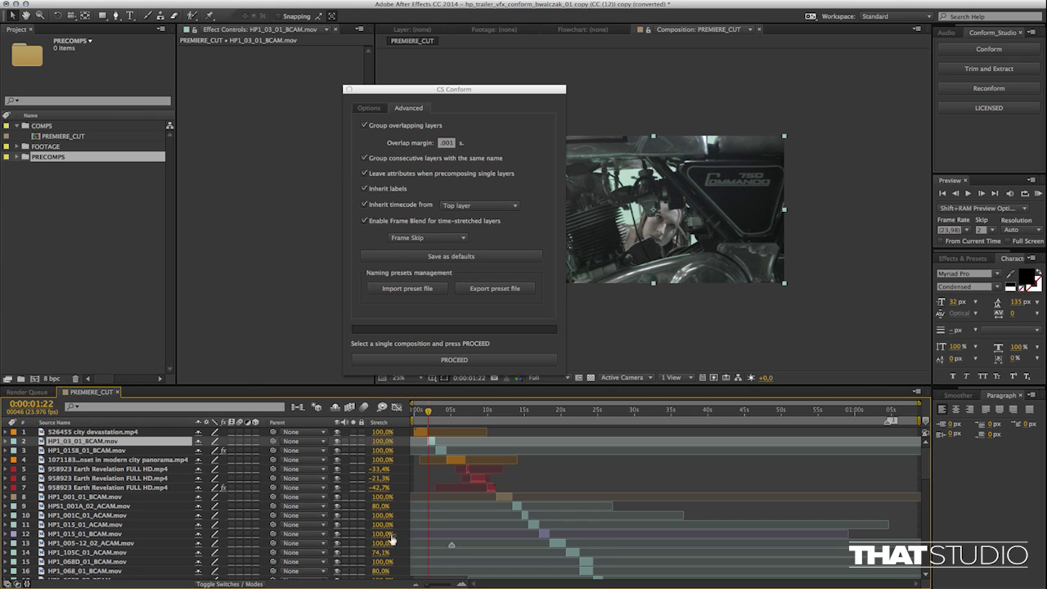
Toggle the option for leaving attributes when precomposing single layers and end with it disabled.
{"action": "left_click", "coordinate": [363, 174]}
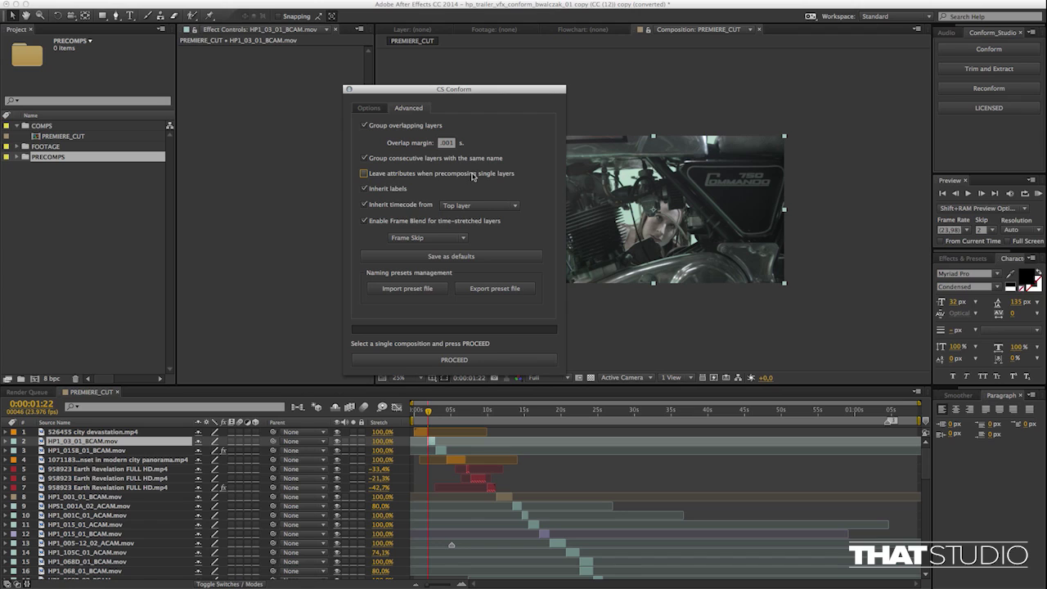
{"action": "left_click", "coordinate": [364, 173]}
{"action": "left_click", "coordinate": [364, 173]}
Select the HP1_068_01_BCAM.mov layer and view the available layer sources for inheriting timecode.
{"action": "left_click", "coordinate": [586, 569]}
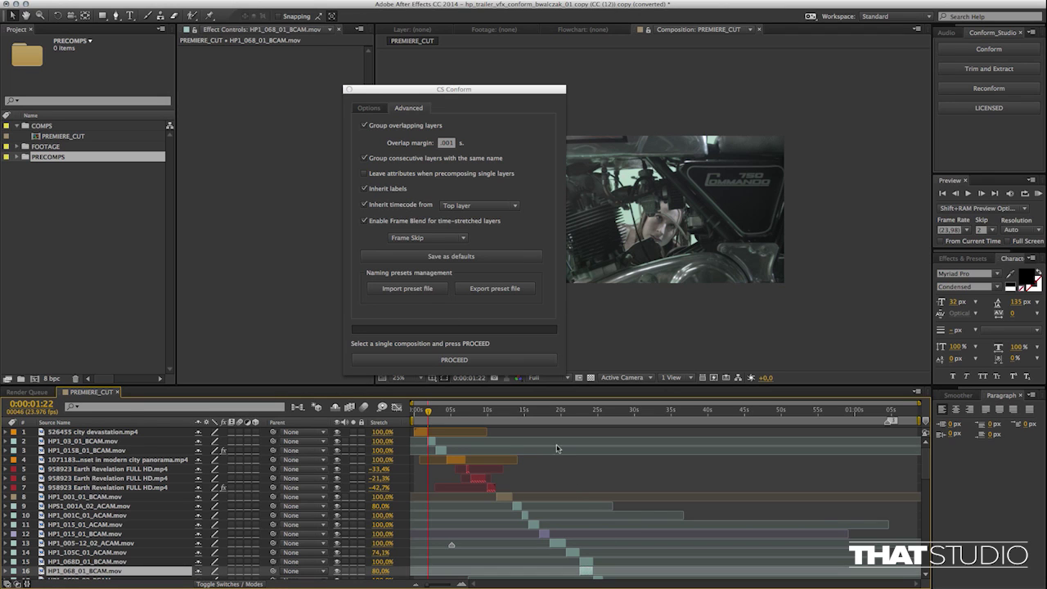
{"action": "left_click", "coordinate": [465, 210]}
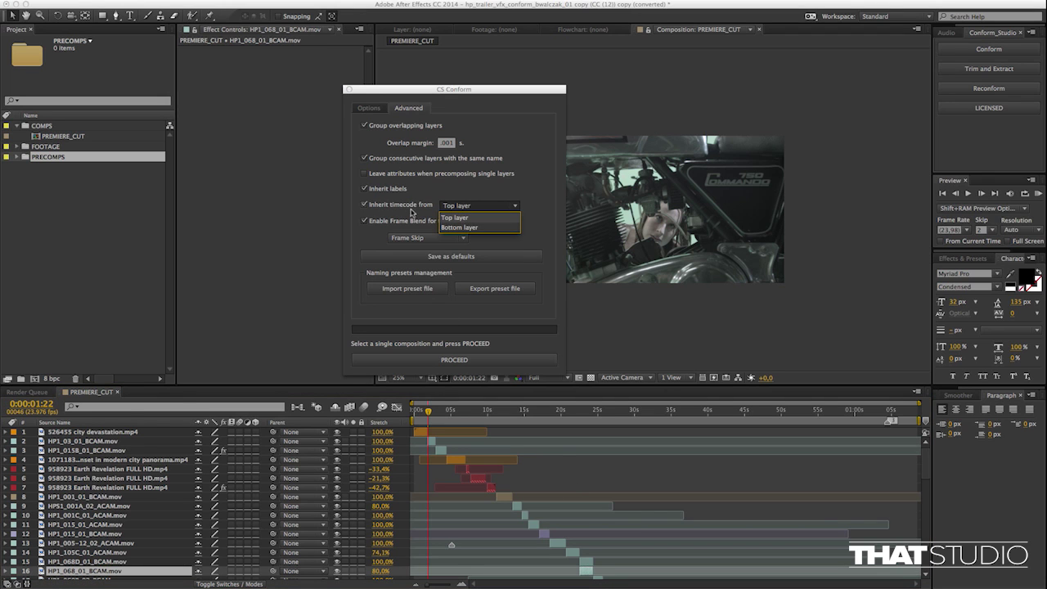
{"action": "left_click", "coordinate": [496, 247]}
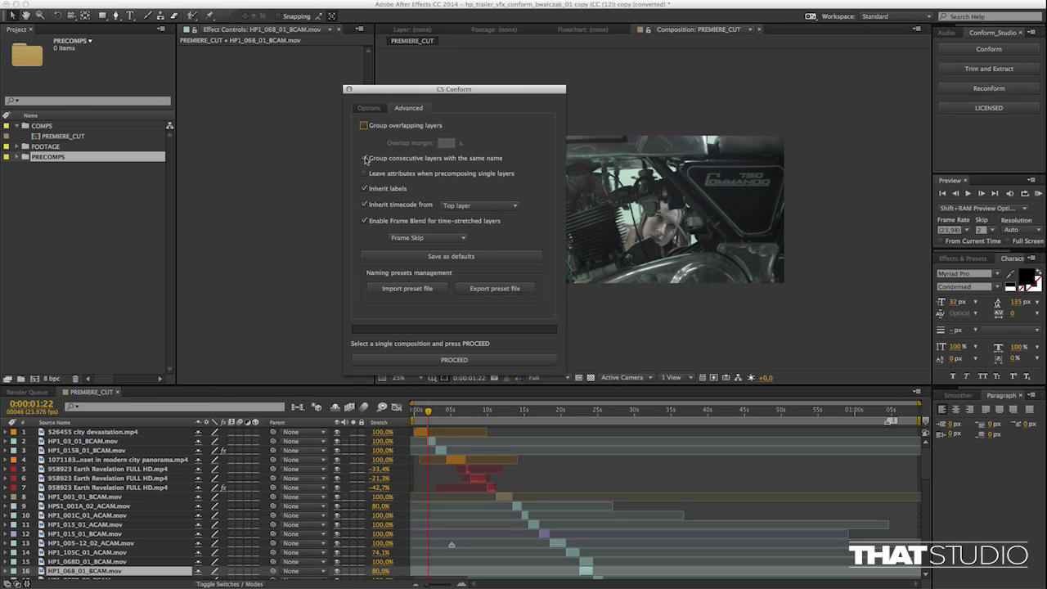
Conform PREMIERE_CUT with both layer groupings, timecode inheritance and Frame Blend disabled, leaving attributes when precomposing single layers.
{"action": "left_click", "coordinate": [364, 173]}
{"action": "left_click", "coordinate": [364, 204]}
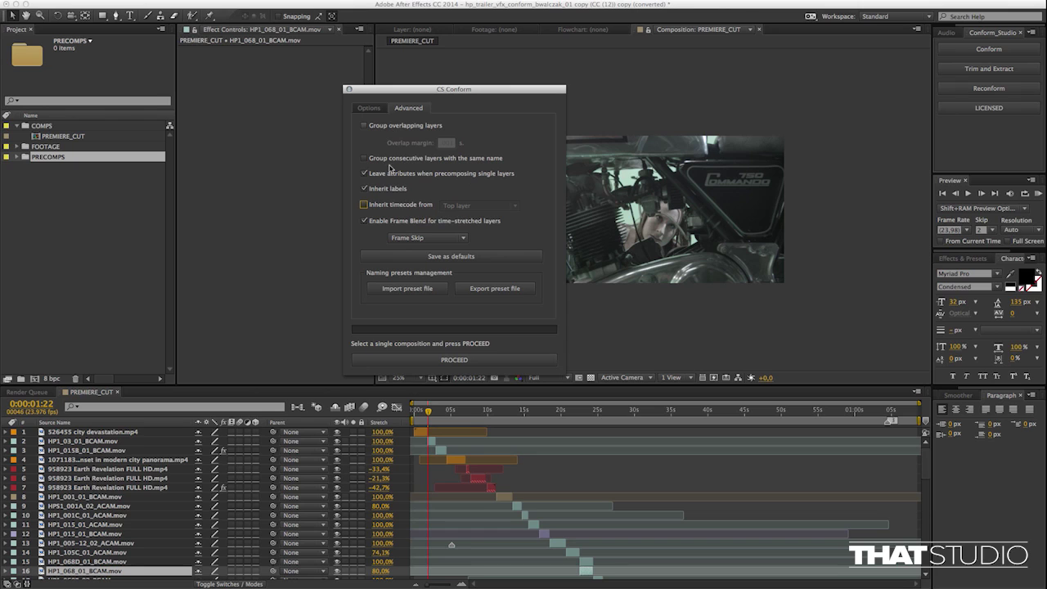
{"action": "left_click", "coordinate": [374, 225]}
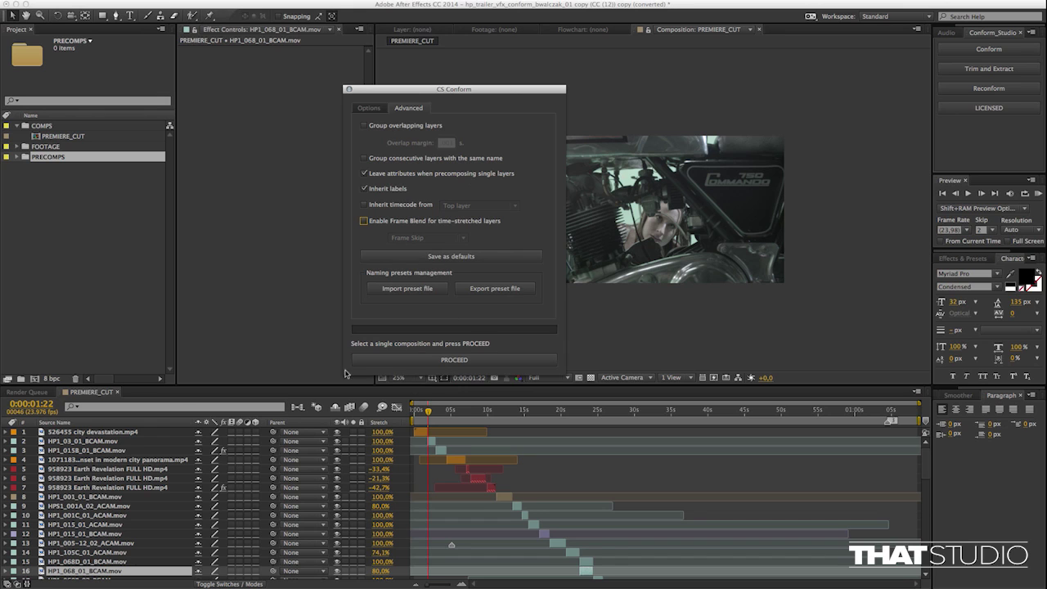
{"action": "left_click", "coordinate": [96, 394]}
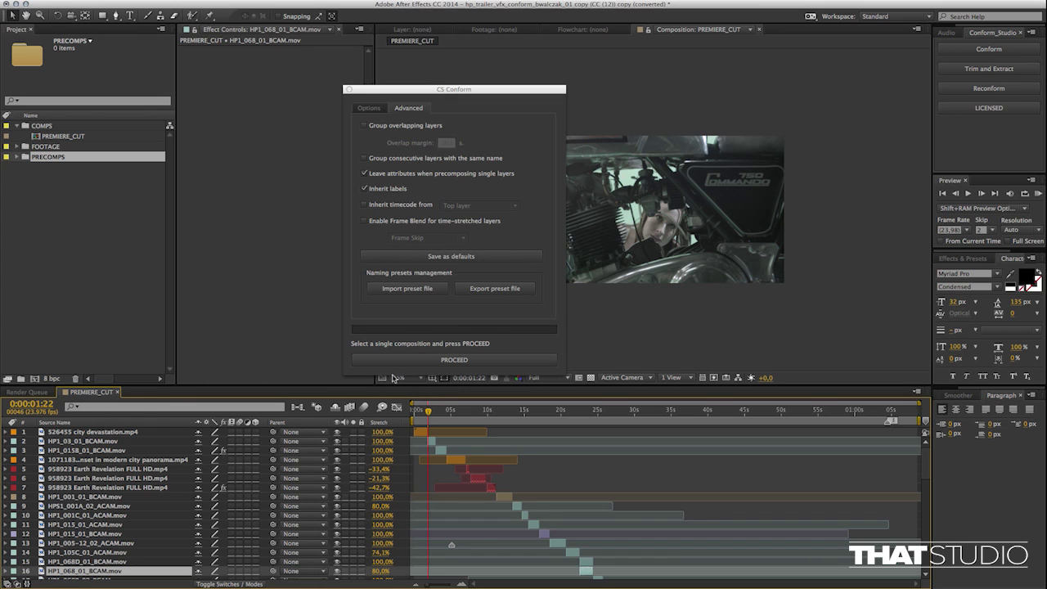
{"action": "left_click", "coordinate": [446, 362]}
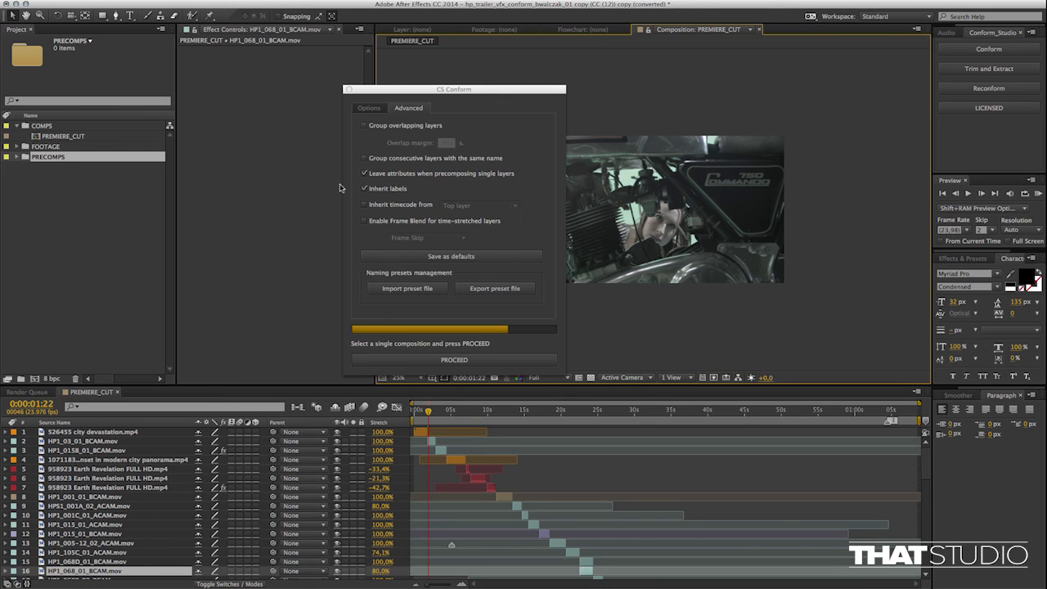
Enable grouping of overlapping and same-name consecutive layers, disable leaving attributes on single layers, and inherit timecode from the Bottom layer.
{"action": "left_click", "coordinate": [364, 125]}
{"action": "left_click", "coordinate": [364, 158]}
{"action": "left_click", "coordinate": [364, 174]}
{"action": "left_click", "coordinate": [365, 205]}
{"action": "left_click", "coordinate": [457, 206]}
{"action": "left_click", "coordinate": [458, 232]}
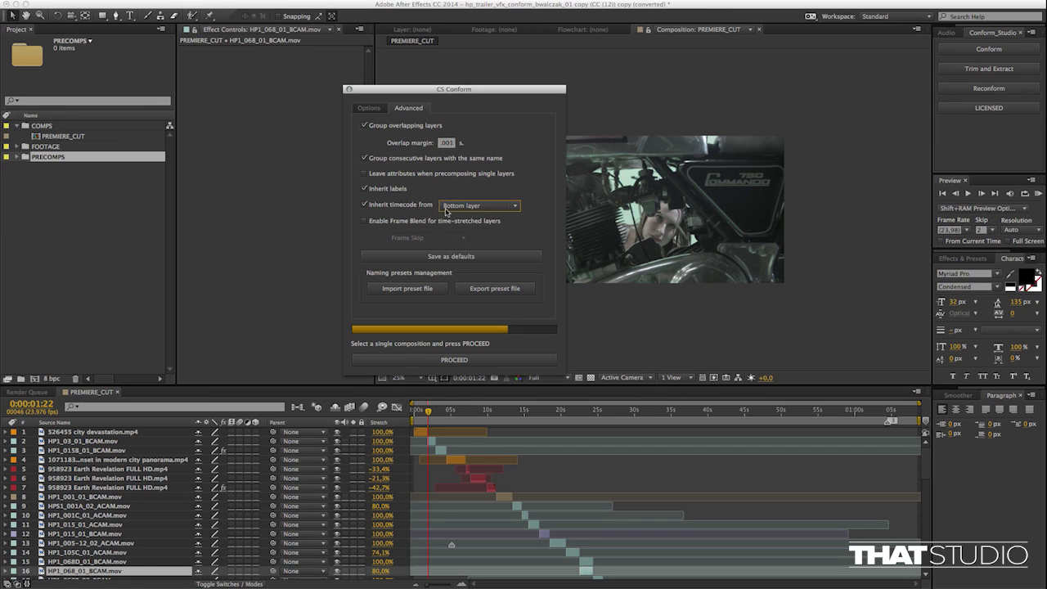
Enable time remapping on the HP1_068_01_BCAM.mov layer in hp_trailer_vfx_S00130_conform_00, with the playhead at the composition's start.
{"action": "left_click", "coordinate": [586, 411]}
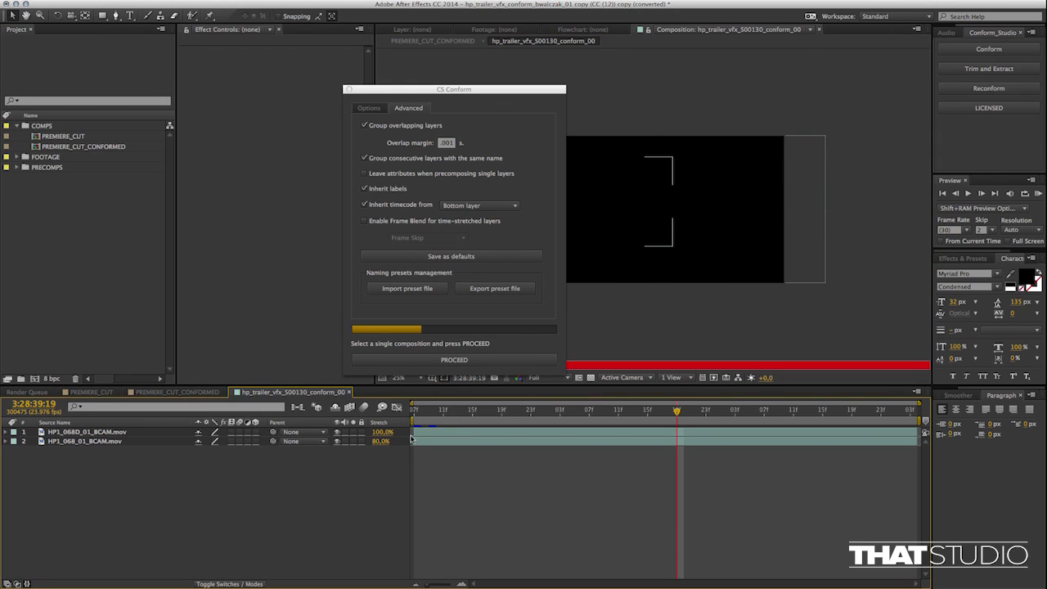
{"action": "left_click", "coordinate": [417, 410]}
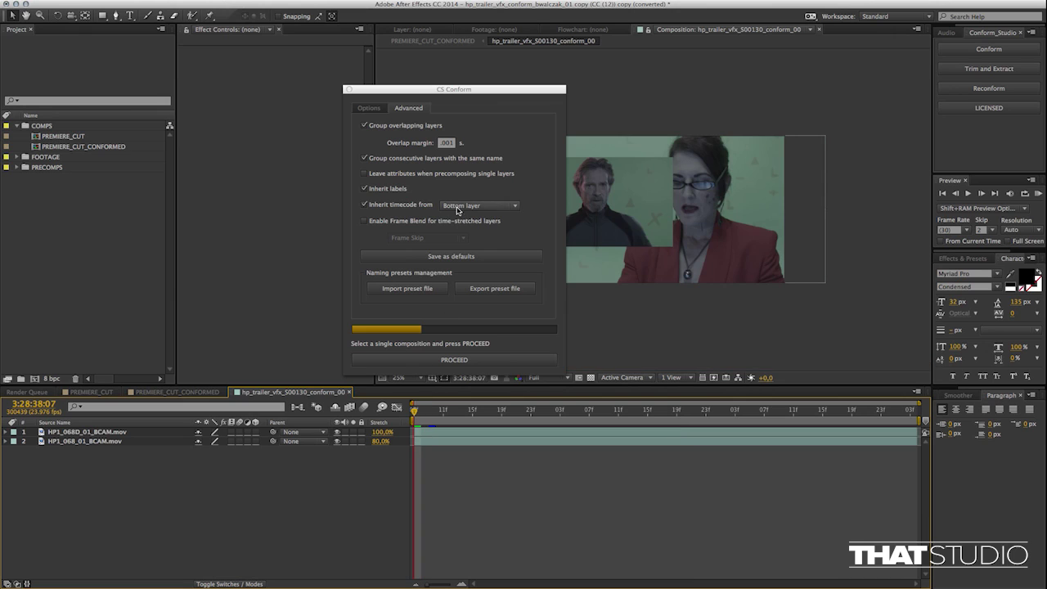
{"action": "left_click", "coordinate": [62, 445]}
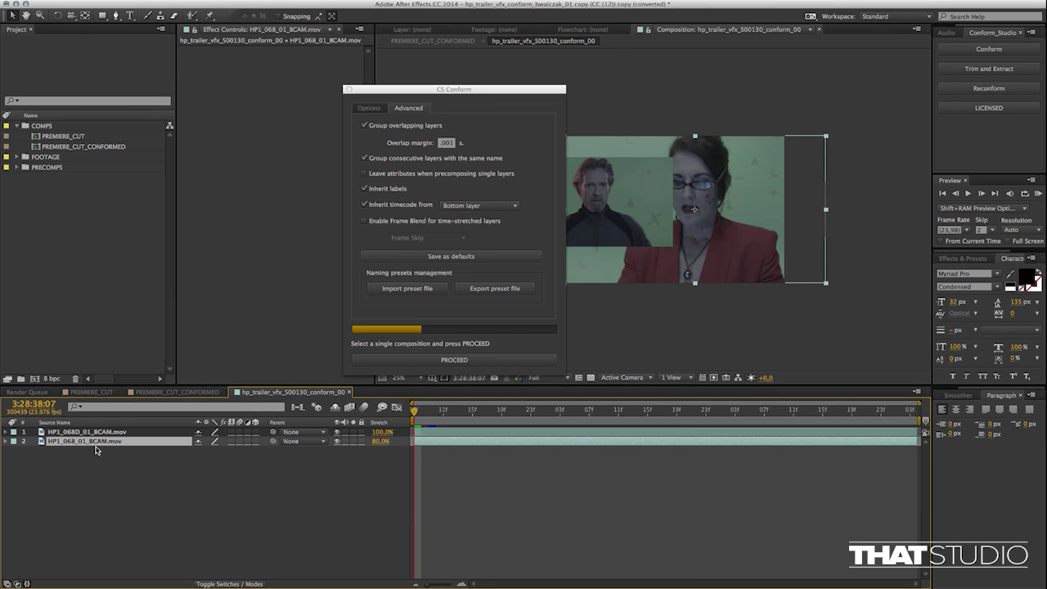
{"action": "key", "text": "ctrl+alt+t"}
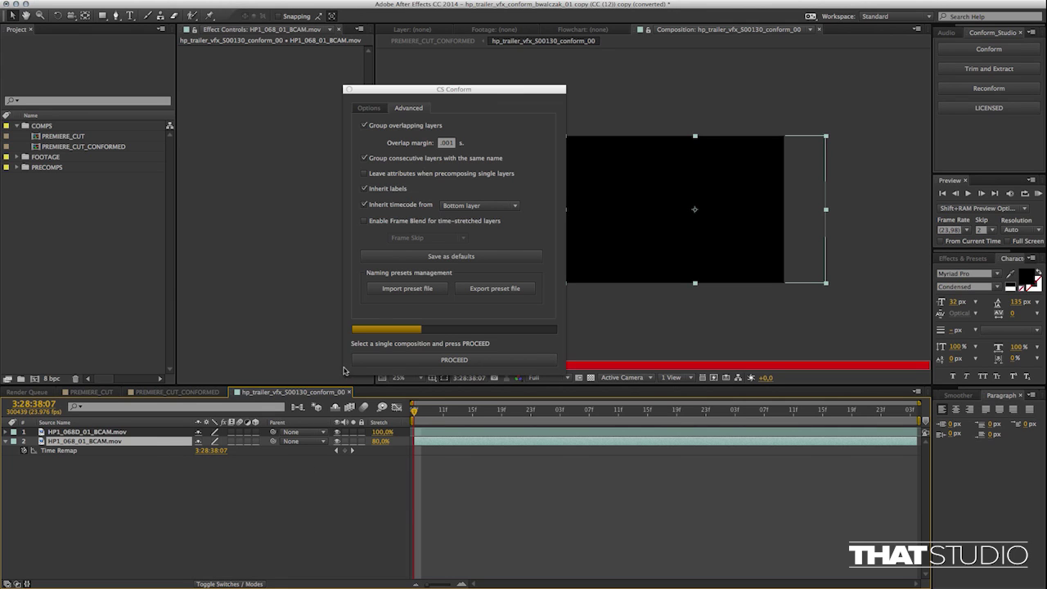
Review the basic conform options and the compositions inside the PRECOMPS folder, leaving the folder collapsed.
{"action": "left_click", "coordinate": [369, 108]}
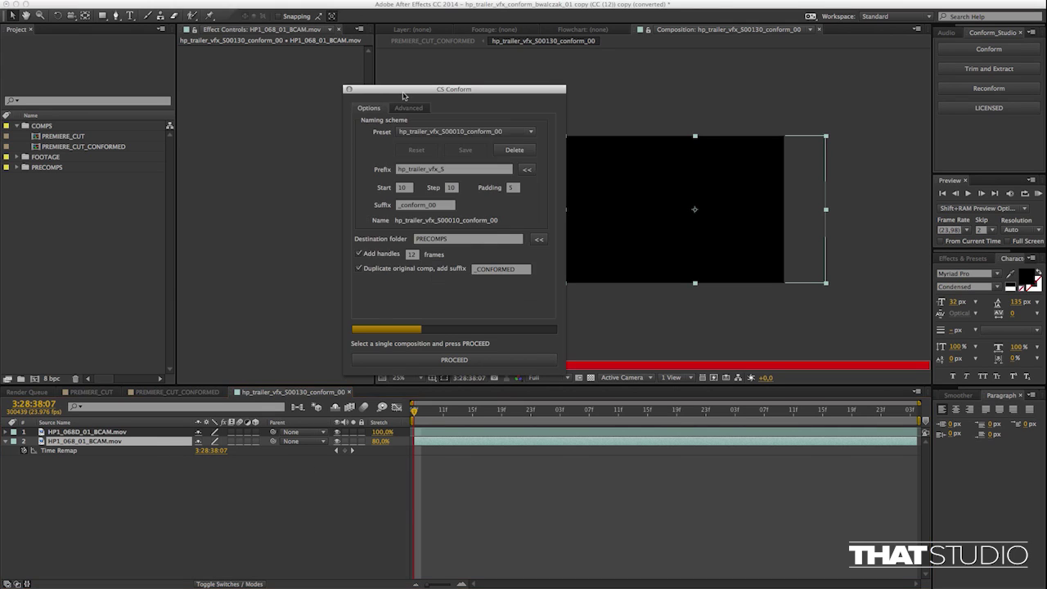
{"action": "left_click", "coordinate": [17, 168]}
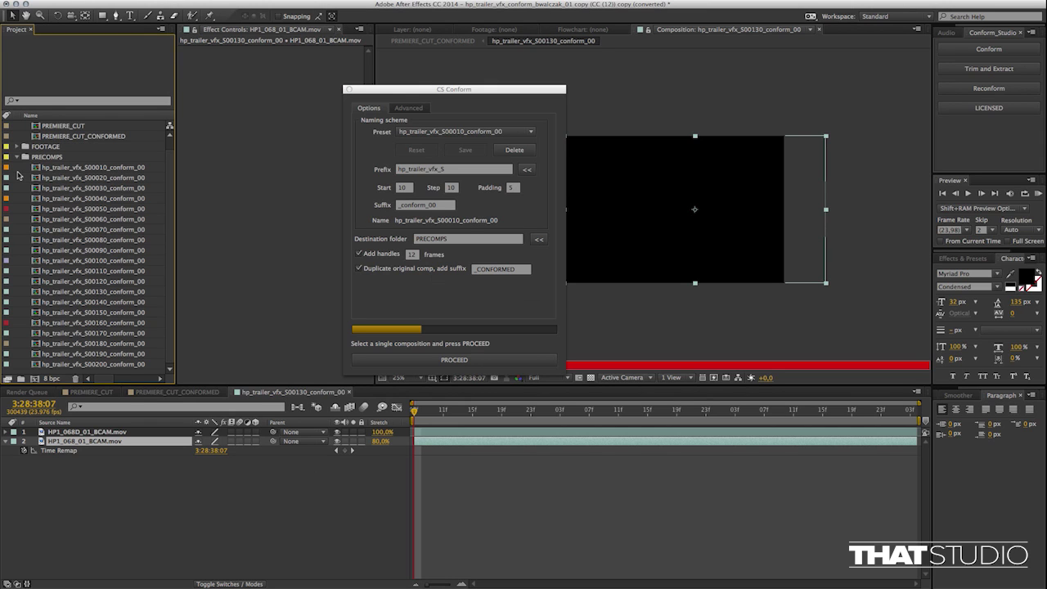
{"action": "left_click", "coordinate": [18, 158]}
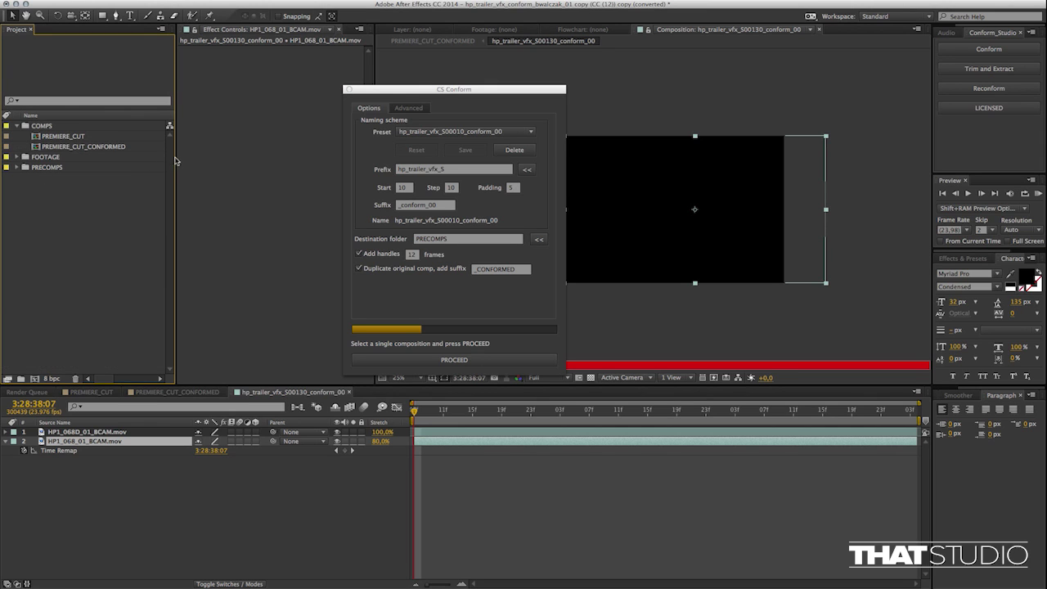